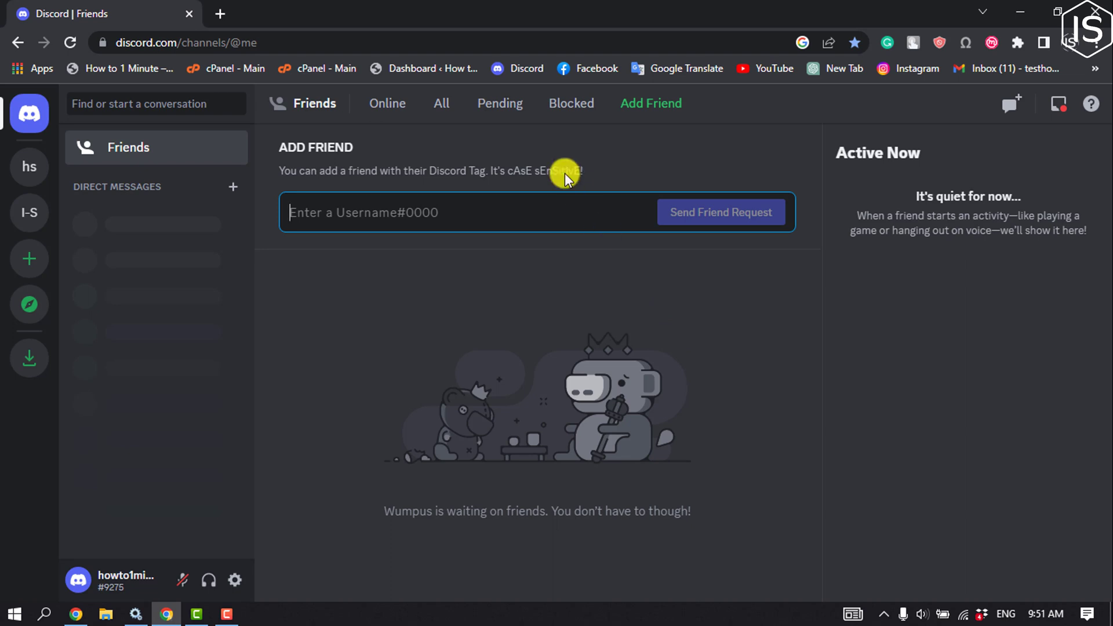
- Go to the MEE6 website (mee6.xyz) in a new browser tab
{"action": "left_click", "coordinate": [221, 8]}
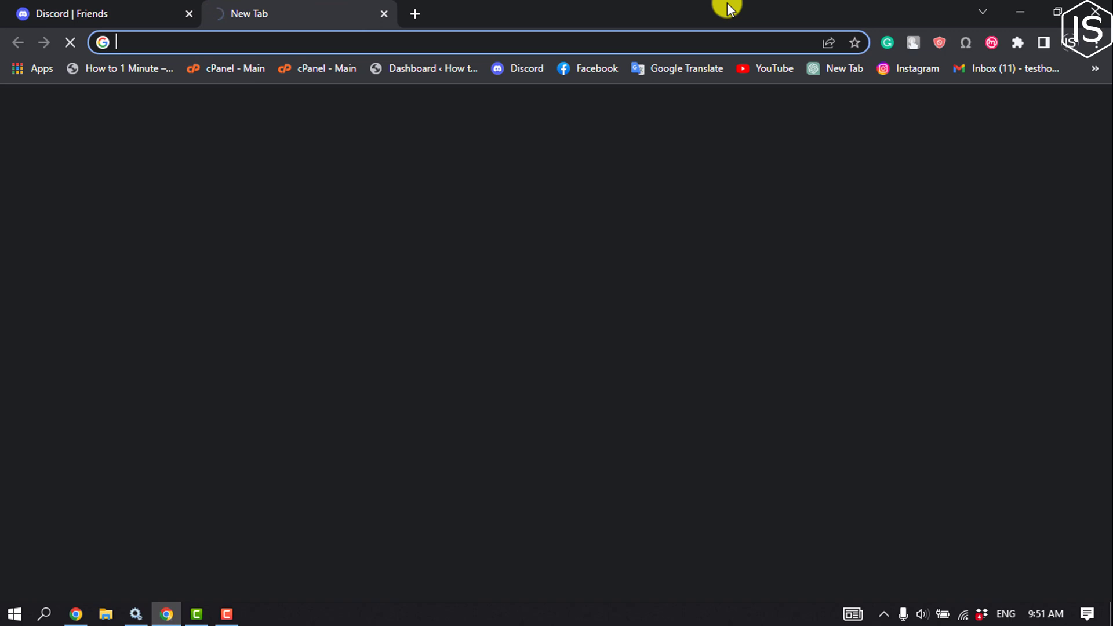
{"action": "type", "text": "mee"}
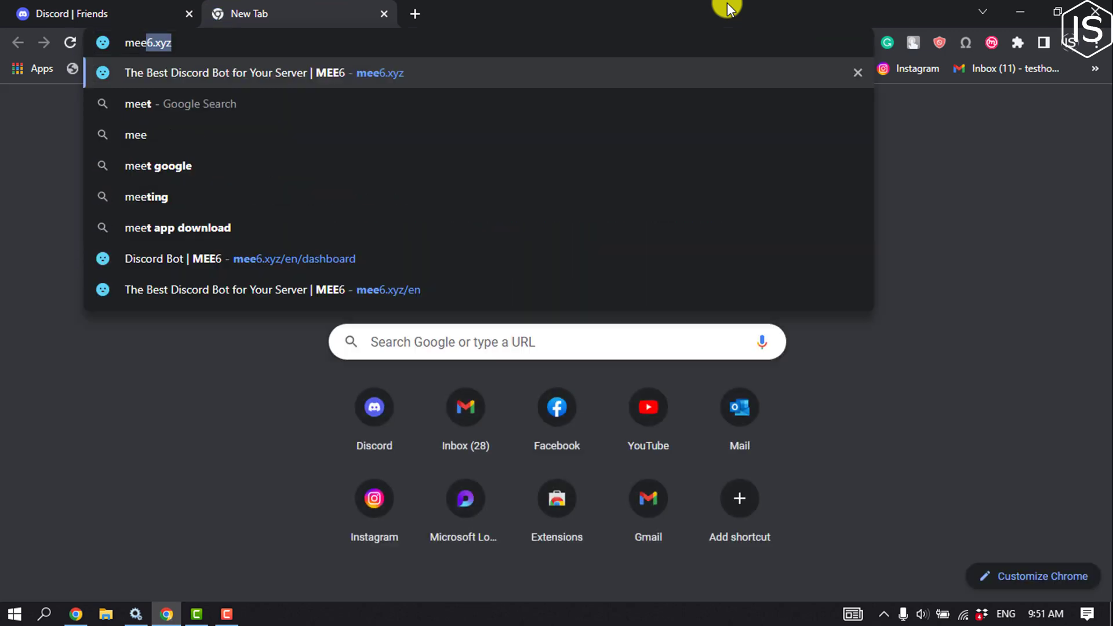
{"action": "key", "text": "Return"}
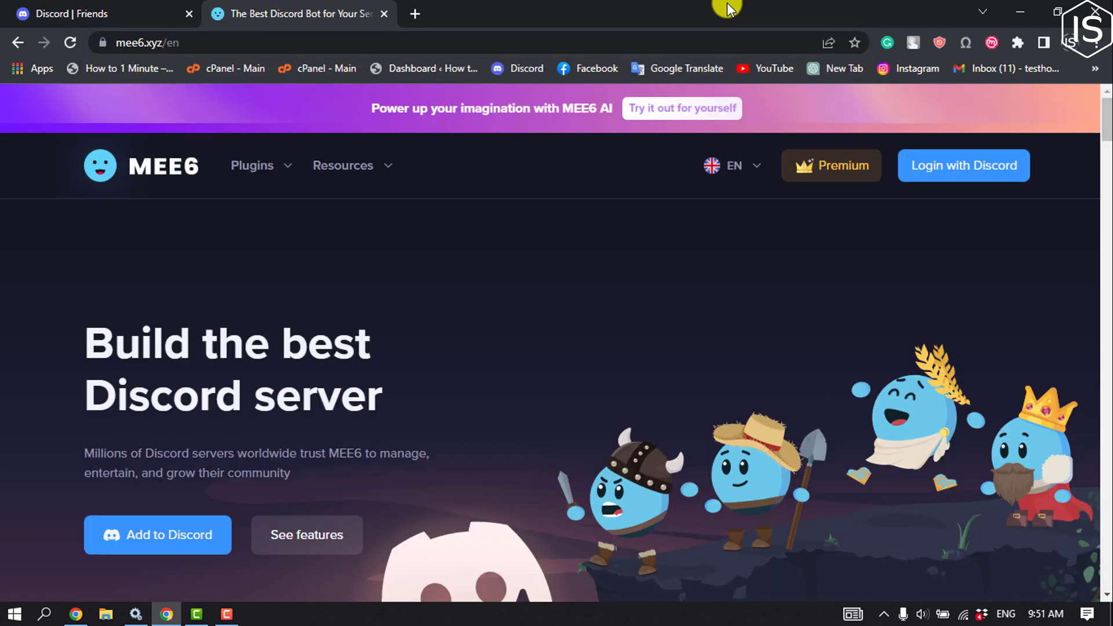
- Log in to MEE6 with Discord and authorize its access to the account
{"action": "left_click", "coordinate": [976, 173]}
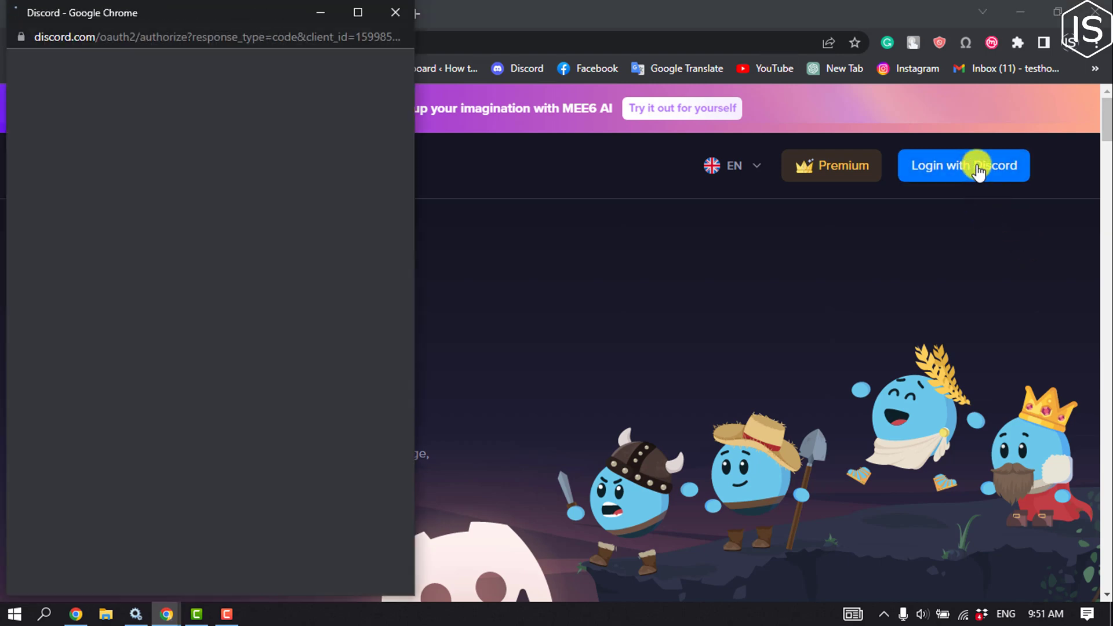
{"action": "scroll", "coordinate": [806, 96], "scroll_direction": "down", "scroll_amount": 1}
{"action": "scroll", "coordinate": [222, 382], "scroll_direction": "down", "scroll_amount": 1}
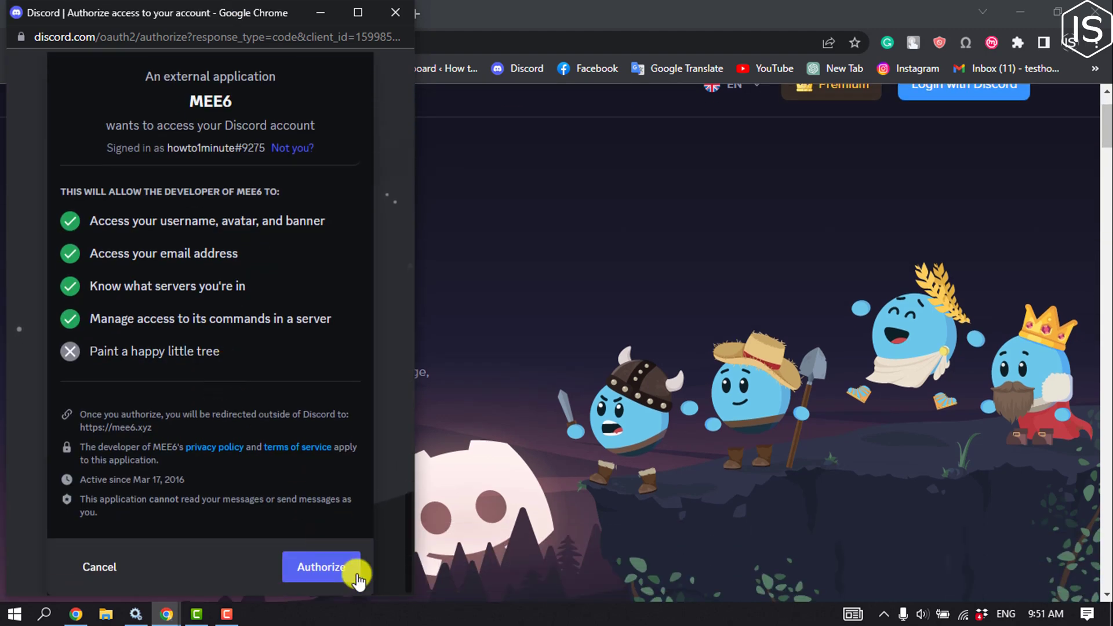
{"action": "left_click", "coordinate": [330, 566]}
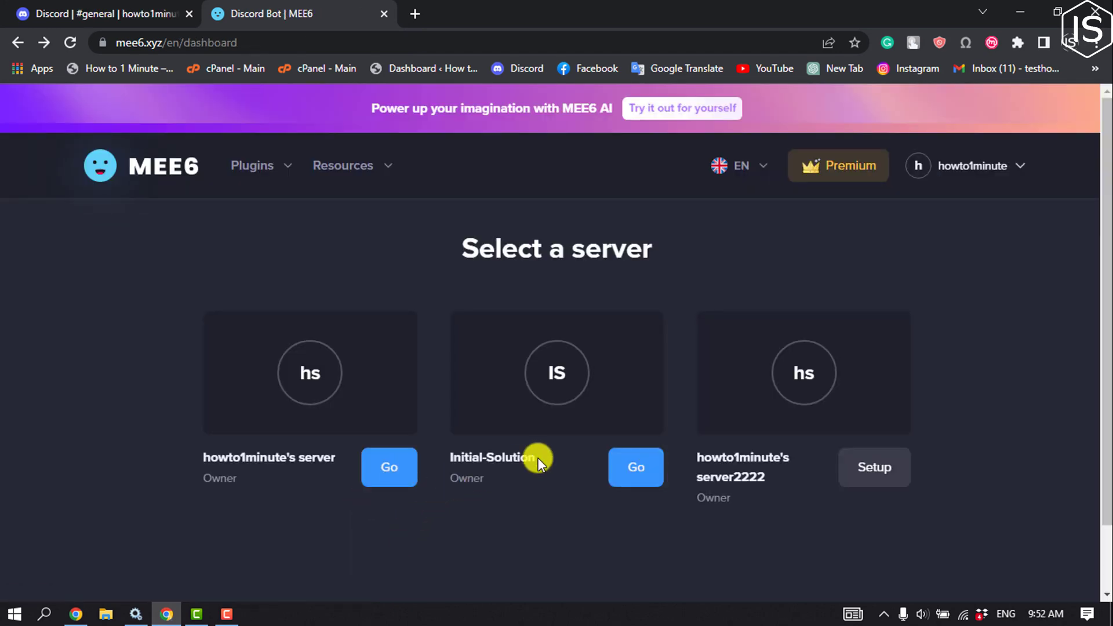
- Add the MEE6 bot to the third server, granting its permissions and passing hCaptcha
{"action": "left_click", "coordinate": [873, 468]}
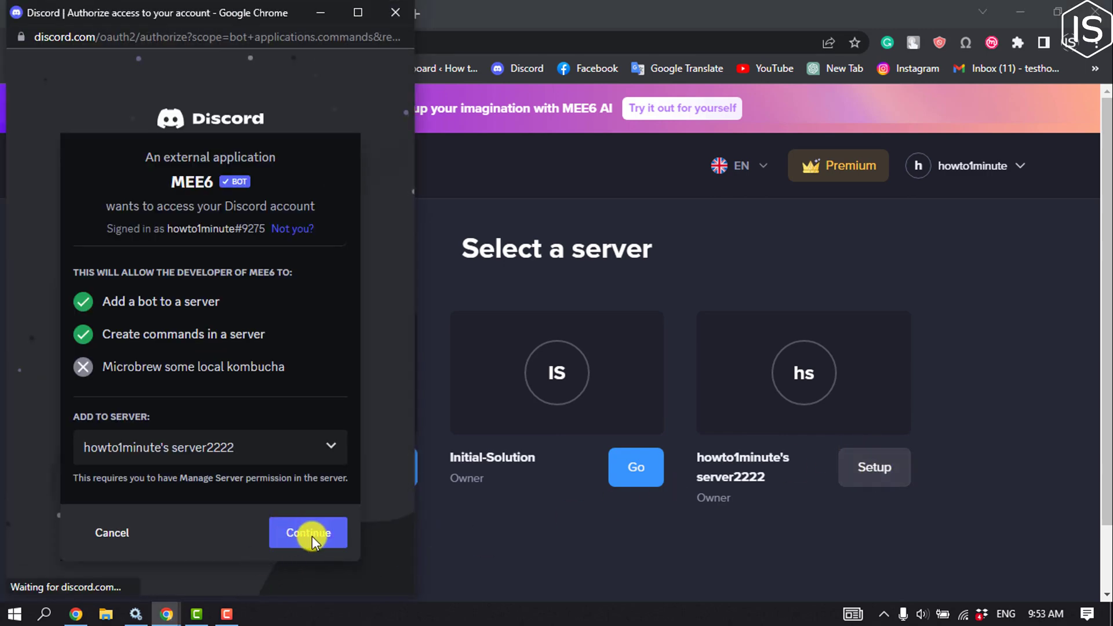
{"action": "left_click", "coordinate": [312, 537]}
{"action": "scroll", "coordinate": [280, 461], "scroll_direction": "down", "scroll_amount": 12}
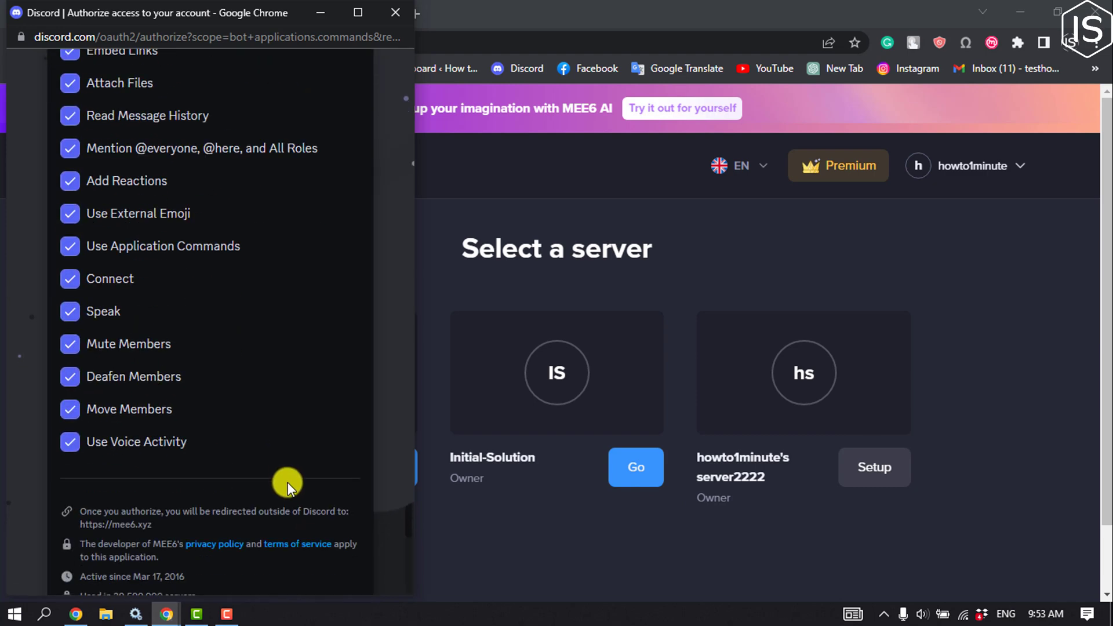
{"action": "left_click", "coordinate": [329, 567]}
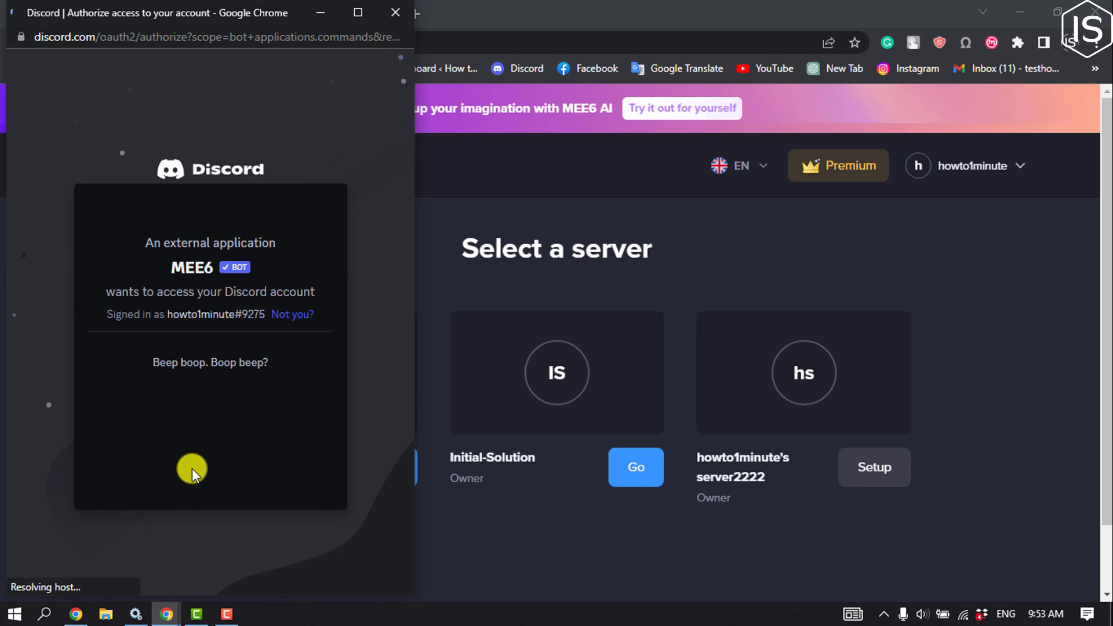
{"action": "left_click", "coordinate": [119, 421]}
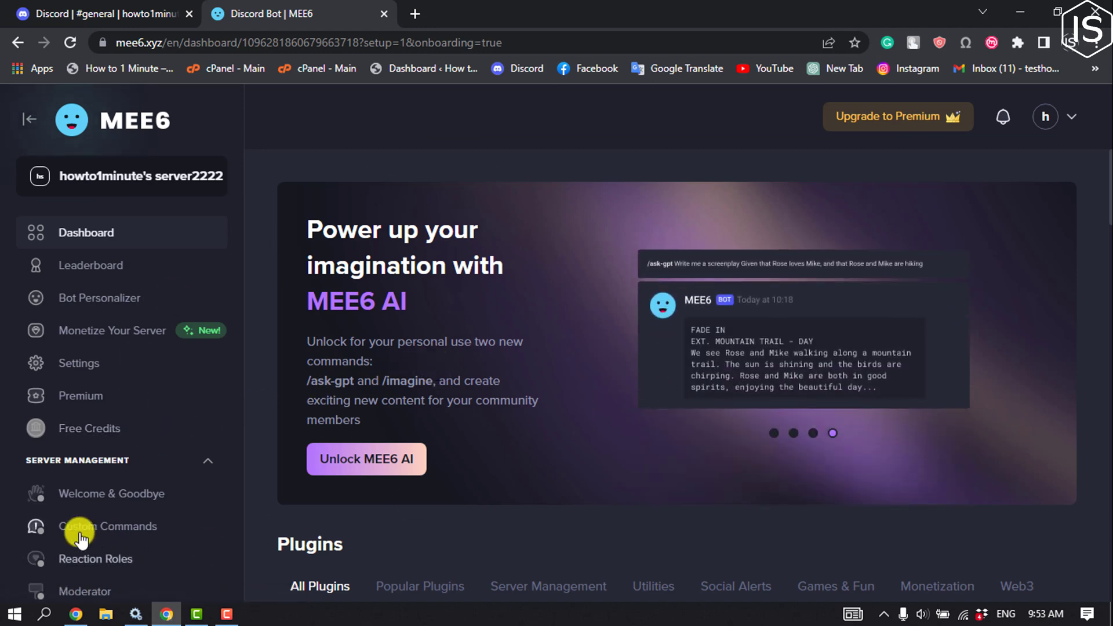
- Enable the Custom Commands plugin and create a new command, my-new-command
{"action": "left_click", "coordinate": [148, 530]}
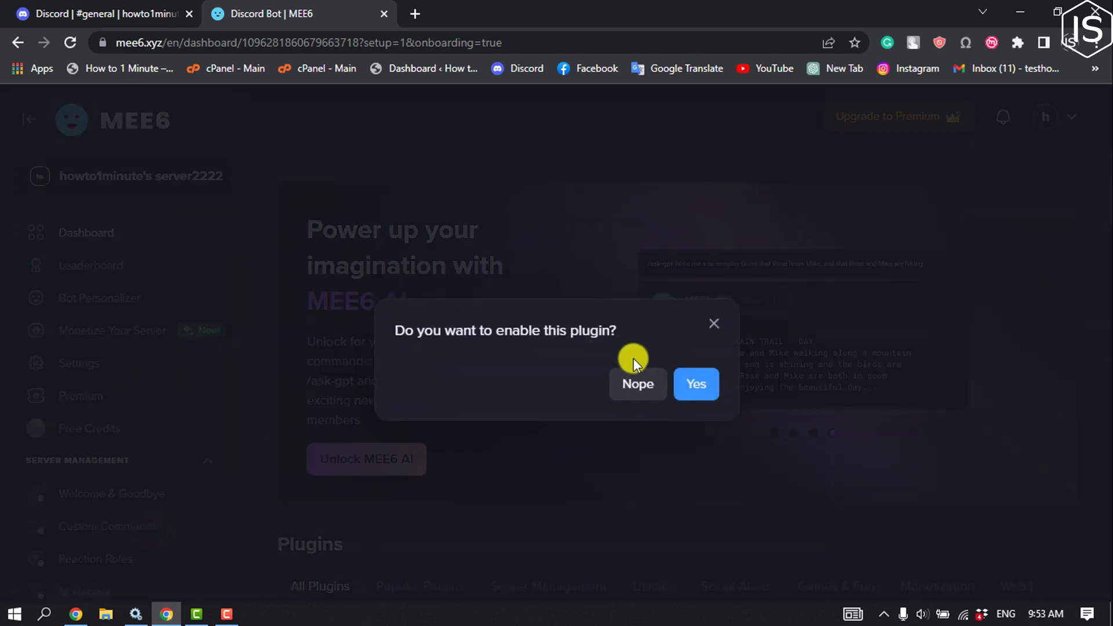
{"action": "left_click", "coordinate": [700, 388]}
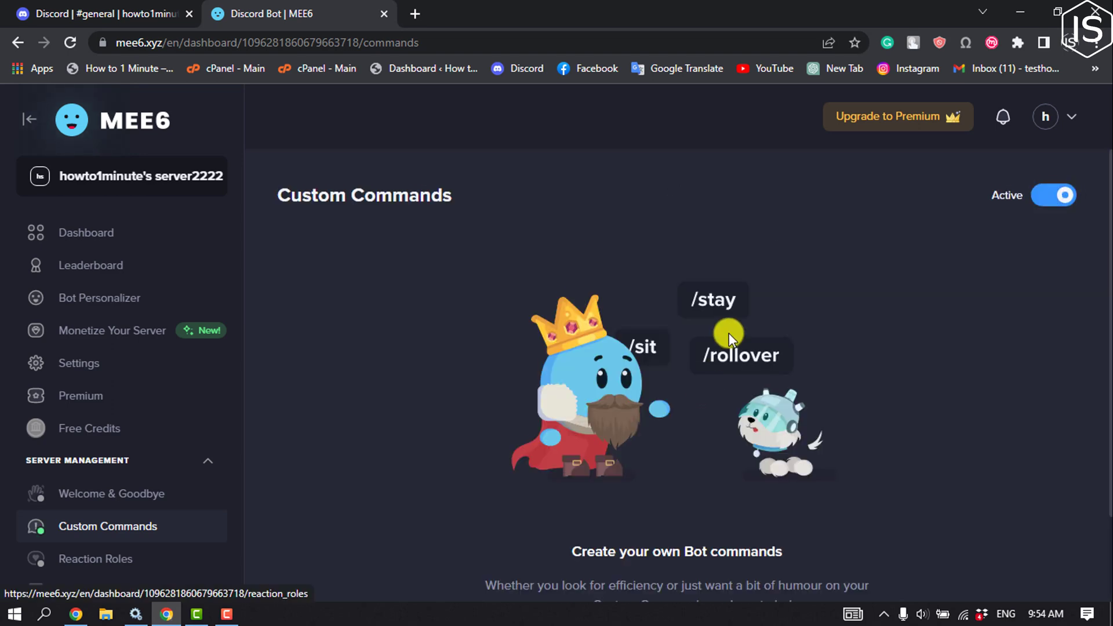
{"action": "scroll", "coordinate": [728, 333], "scroll_direction": "down", "scroll_amount": 2}
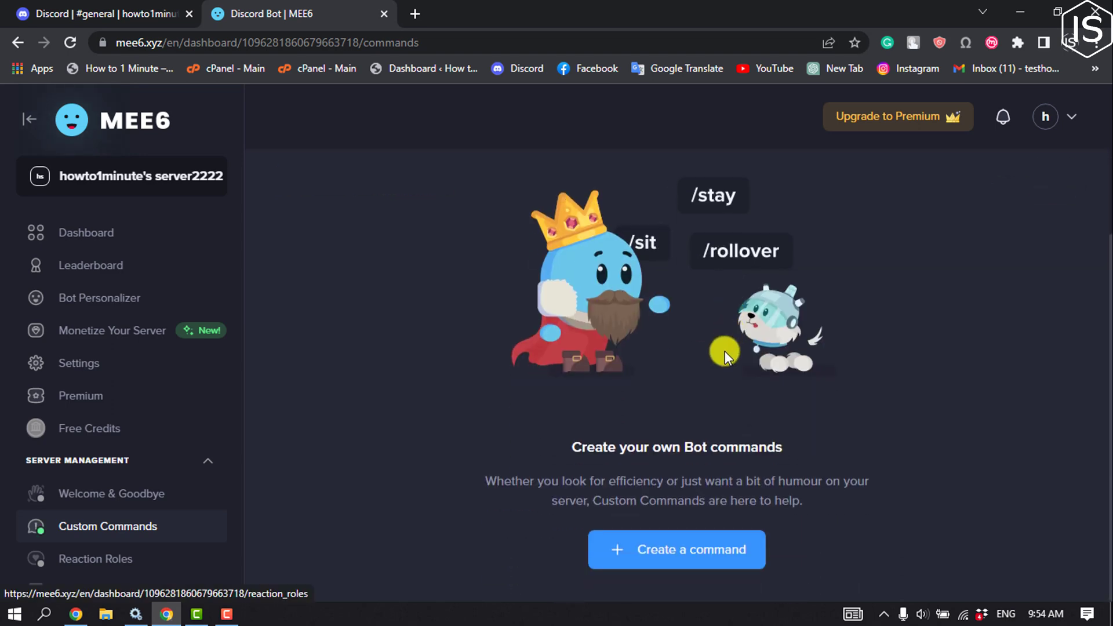
{"action": "left_click", "coordinate": [693, 556]}
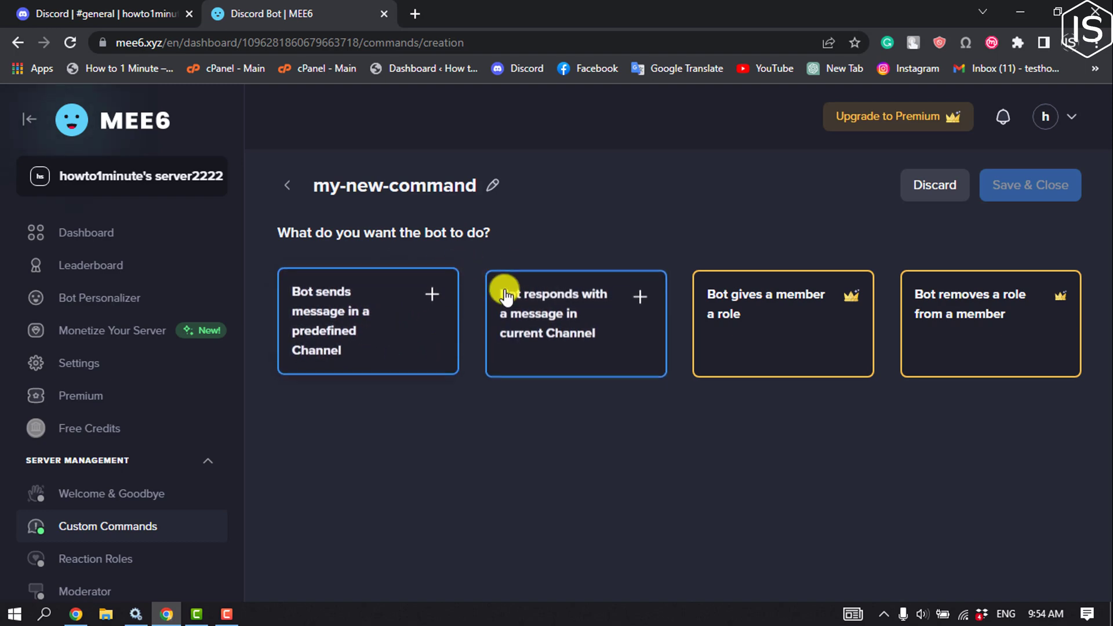
- Make the command's action post a message in the #general channel
{"action": "left_click", "coordinate": [376, 328]}
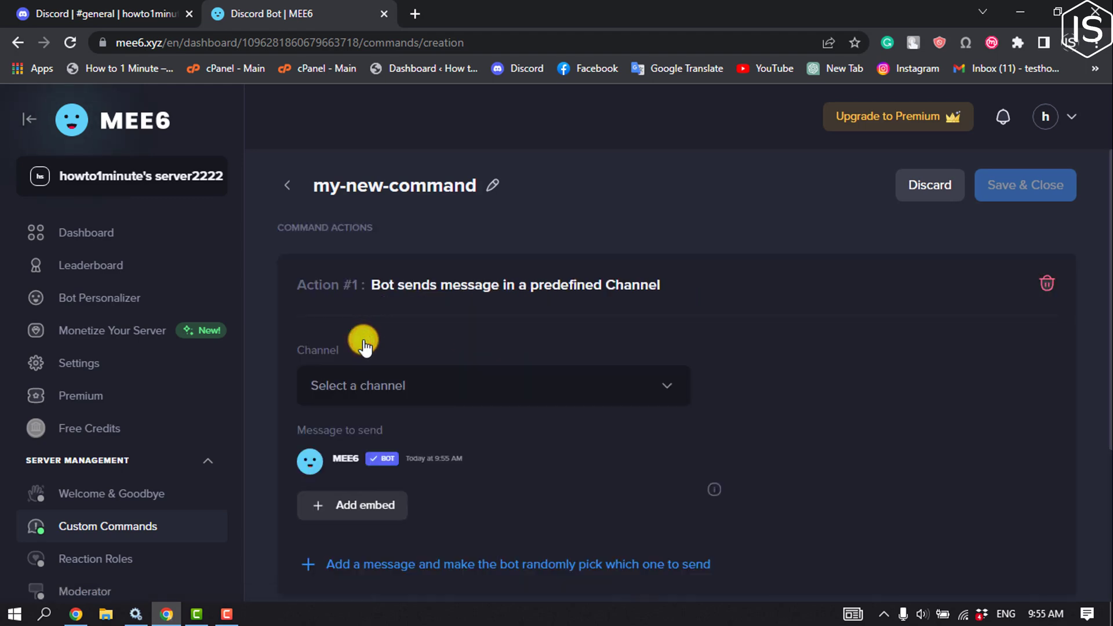
{"action": "left_click", "coordinate": [359, 386]}
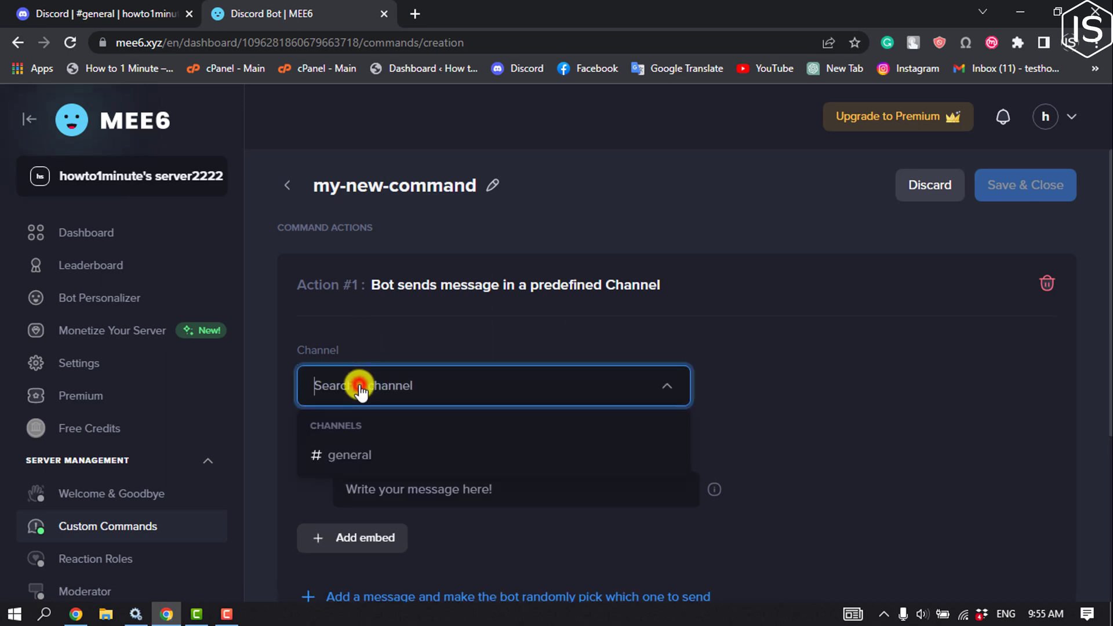
{"action": "scroll", "coordinate": [363, 432], "scroll_direction": "down", "scroll_amount": 3}
{"action": "left_click", "coordinate": [355, 290]}
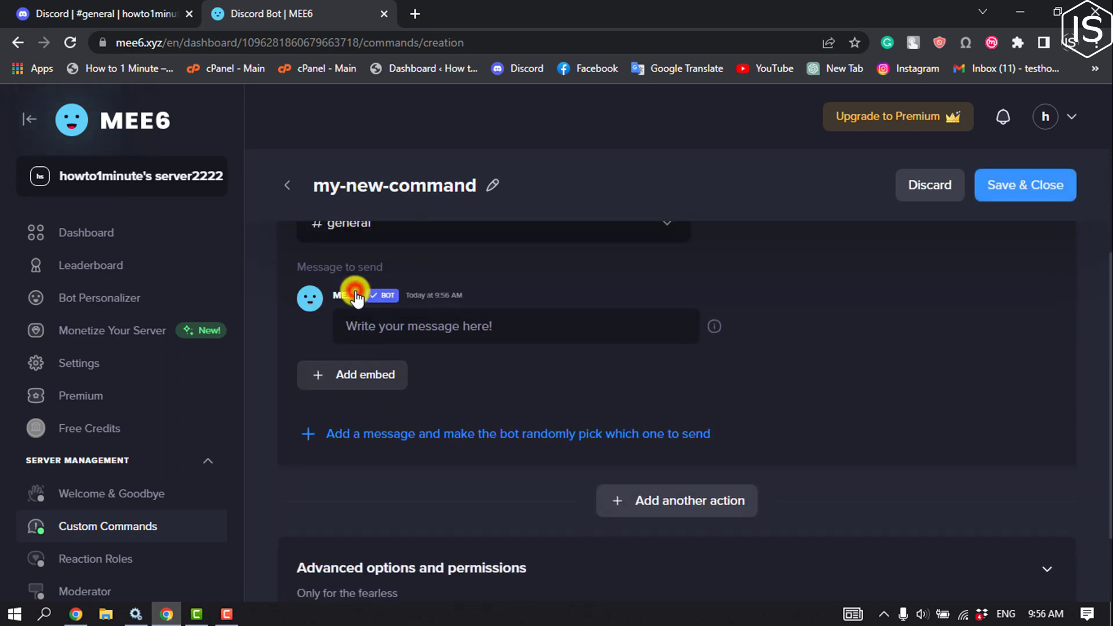
- Paste the reply text 'Hello, Welcome to this server!' and remove the empty embed
{"action": "left_click", "coordinate": [444, 415]}
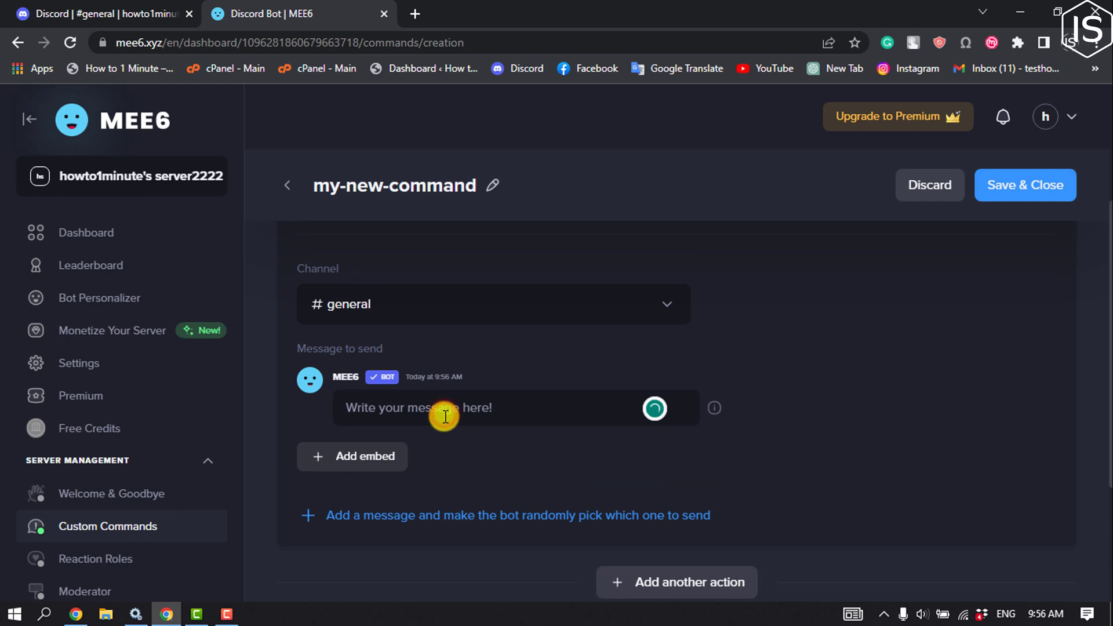
{"action": "type", "text": "Hello, Welcome to this server"}
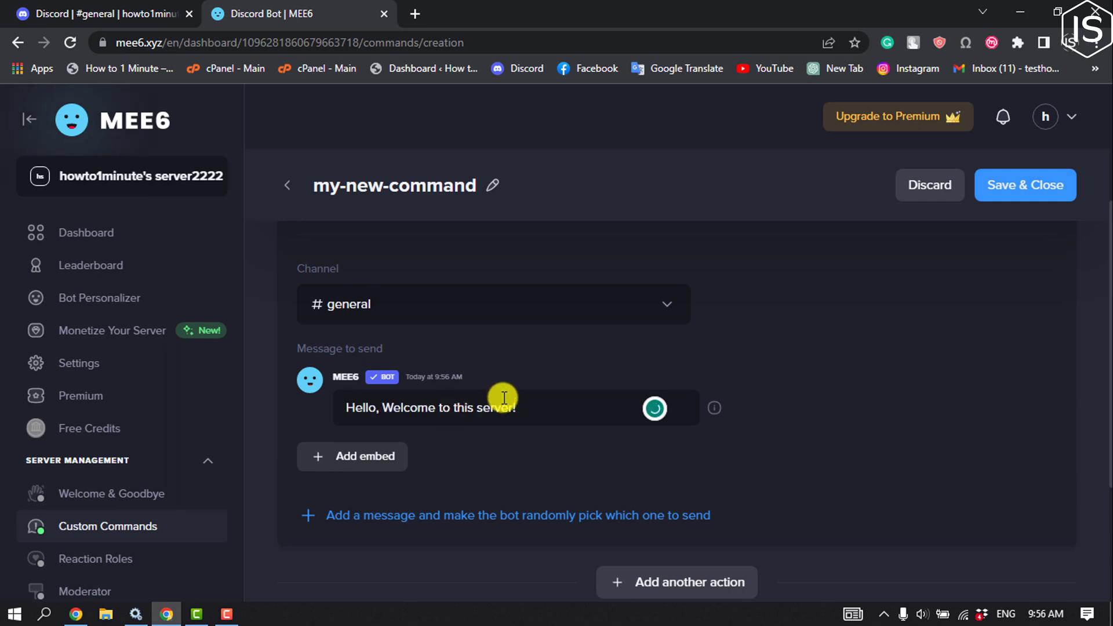
{"action": "scroll", "coordinate": [497, 398], "scroll_direction": "down", "scroll_amount": 1}
{"action": "left_click", "coordinate": [353, 373]}
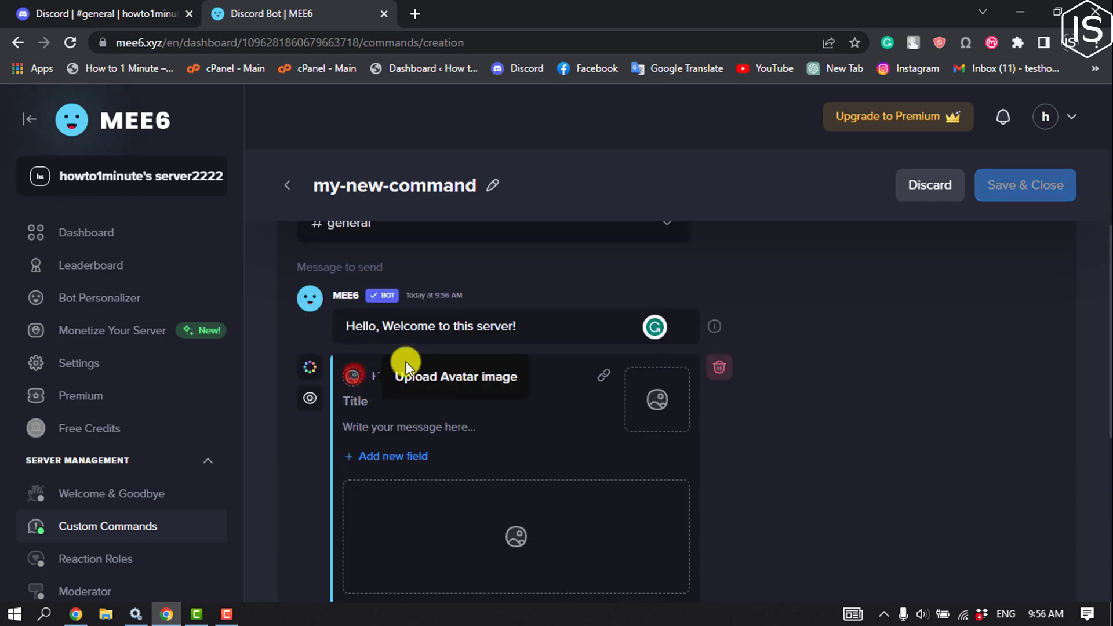
{"action": "scroll", "coordinate": [551, 395], "scroll_direction": "down", "scroll_amount": 1}
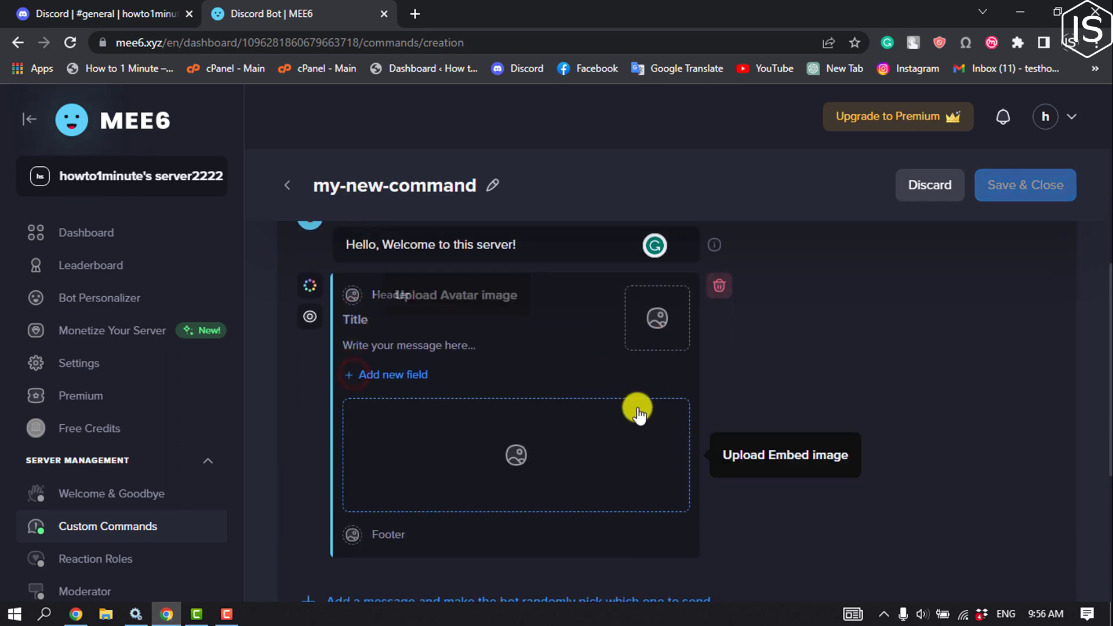
{"action": "left_click", "coordinate": [712, 287]}
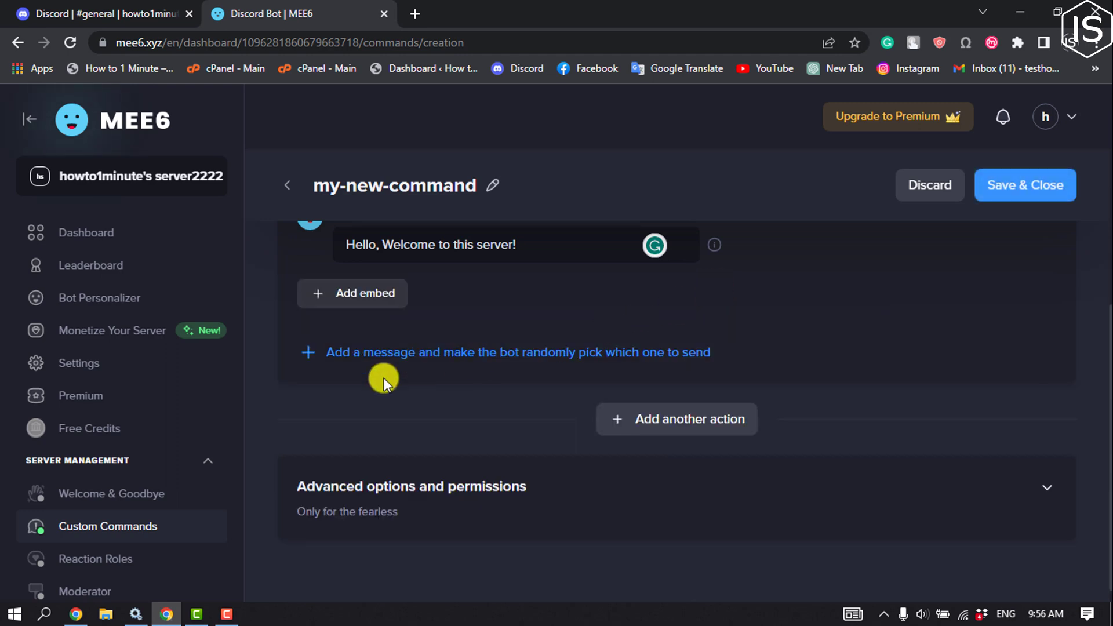
- Add an alternative message slot for random replies to the send-message action
{"action": "left_click", "coordinate": [518, 353]}
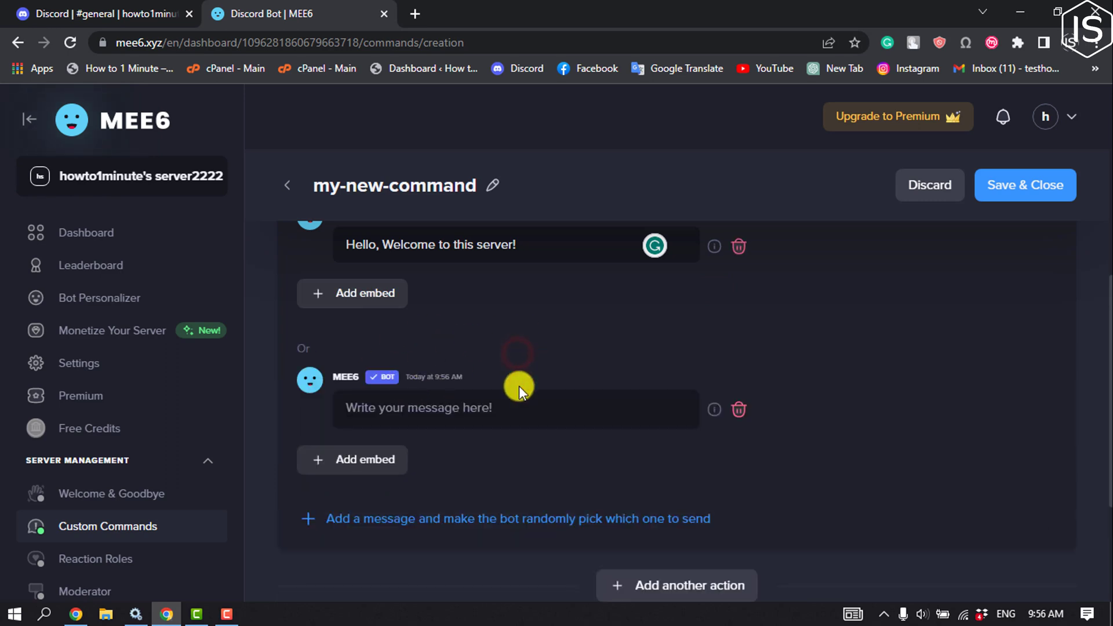
{"action": "scroll", "coordinate": [500, 405], "scroll_direction": "down", "scroll_amount": 3}
{"action": "scroll", "coordinate": [579, 422], "scroll_direction": "up", "scroll_amount": 1}
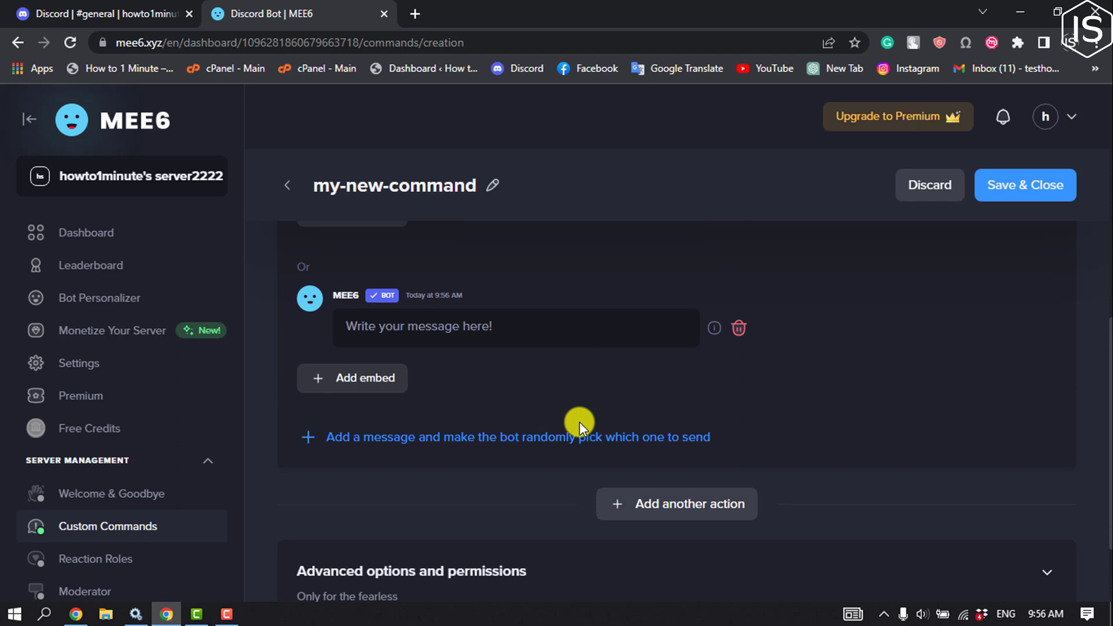
{"action": "scroll", "coordinate": [650, 437], "scroll_direction": "down", "scroll_amount": 2}
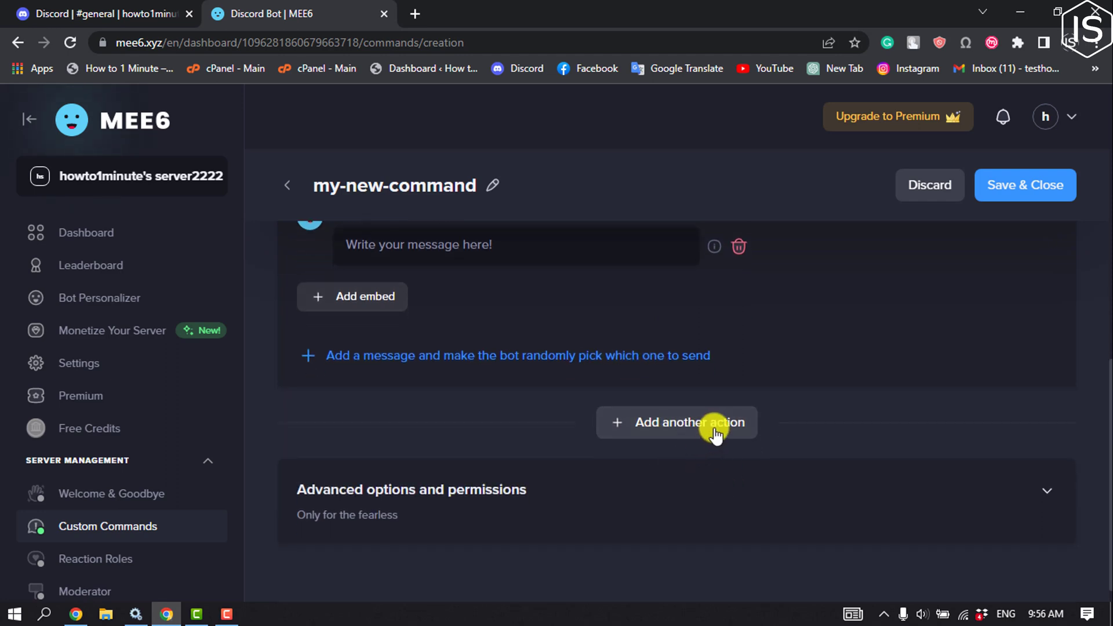
- Review the other-action choices and the command's advanced options and permissions
{"action": "left_click", "coordinate": [675, 425]}
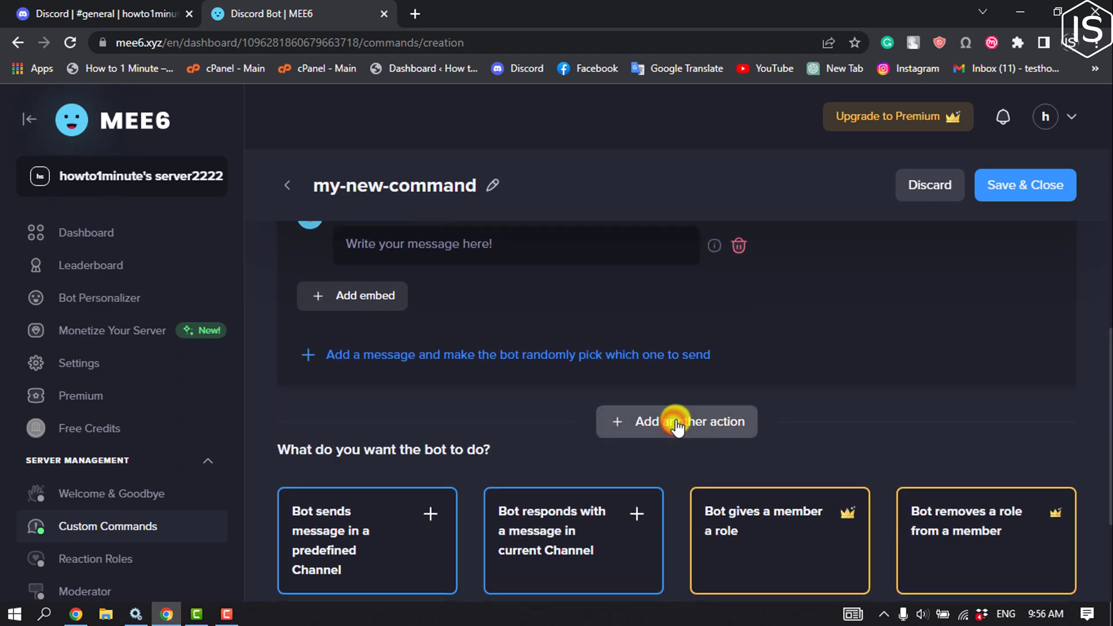
{"action": "scroll", "coordinate": [675, 426], "scroll_direction": "down", "scroll_amount": 3}
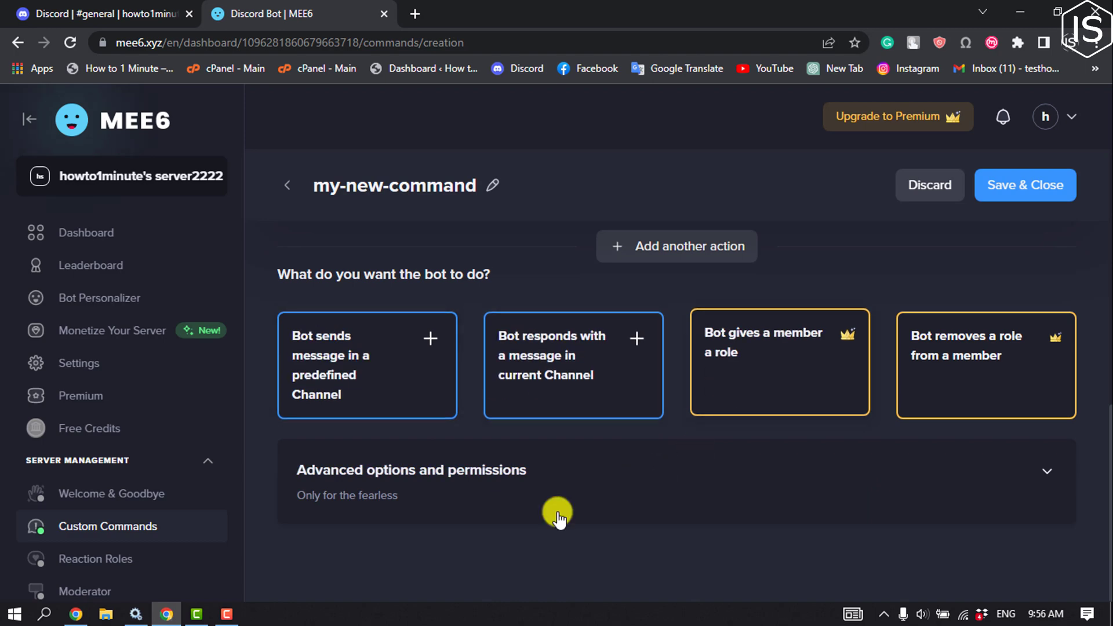
{"action": "left_click", "coordinate": [464, 476]}
{"action": "scroll", "coordinate": [460, 477], "scroll_direction": "down", "scroll_amount": 4}
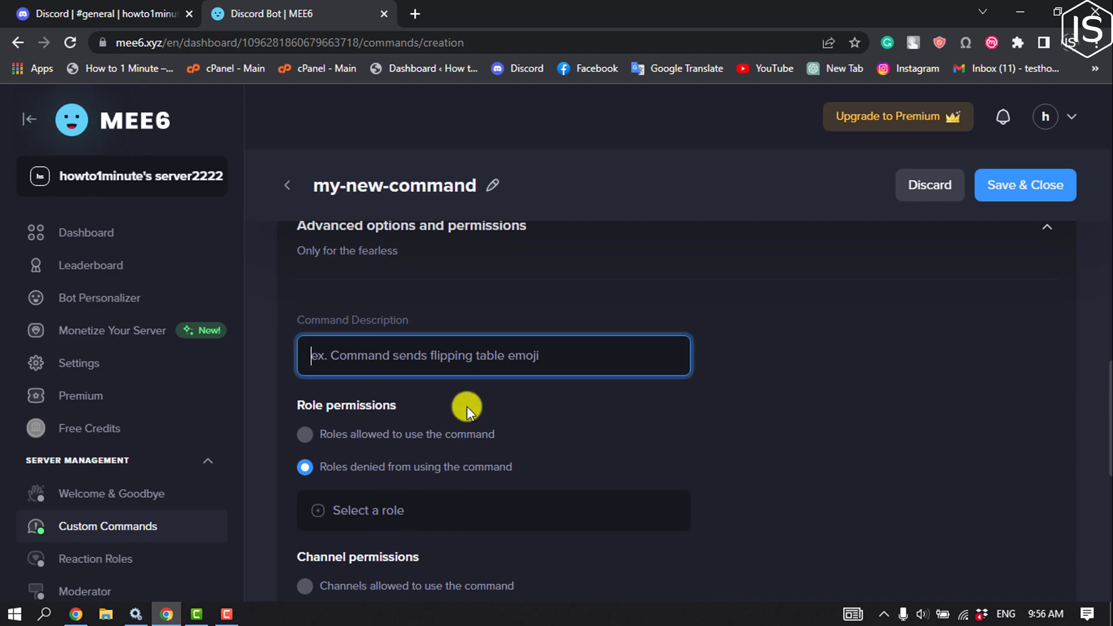
{"action": "scroll", "coordinate": [448, 327], "scroll_direction": "down", "scroll_amount": 3}
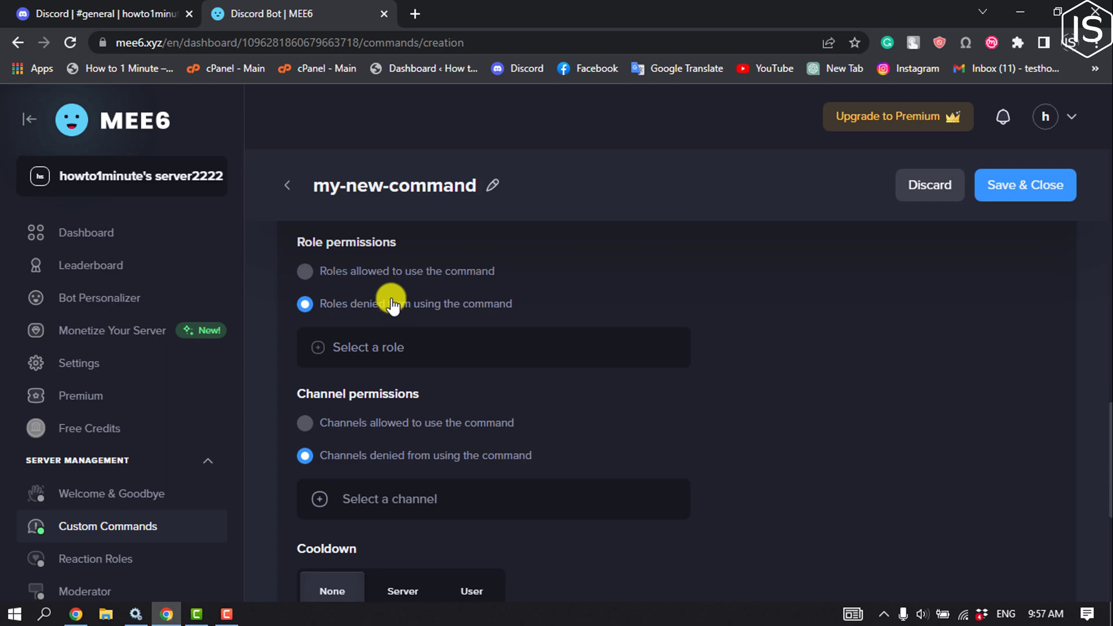
{"action": "scroll", "coordinate": [385, 290], "scroll_direction": "down", "scroll_amount": 3}
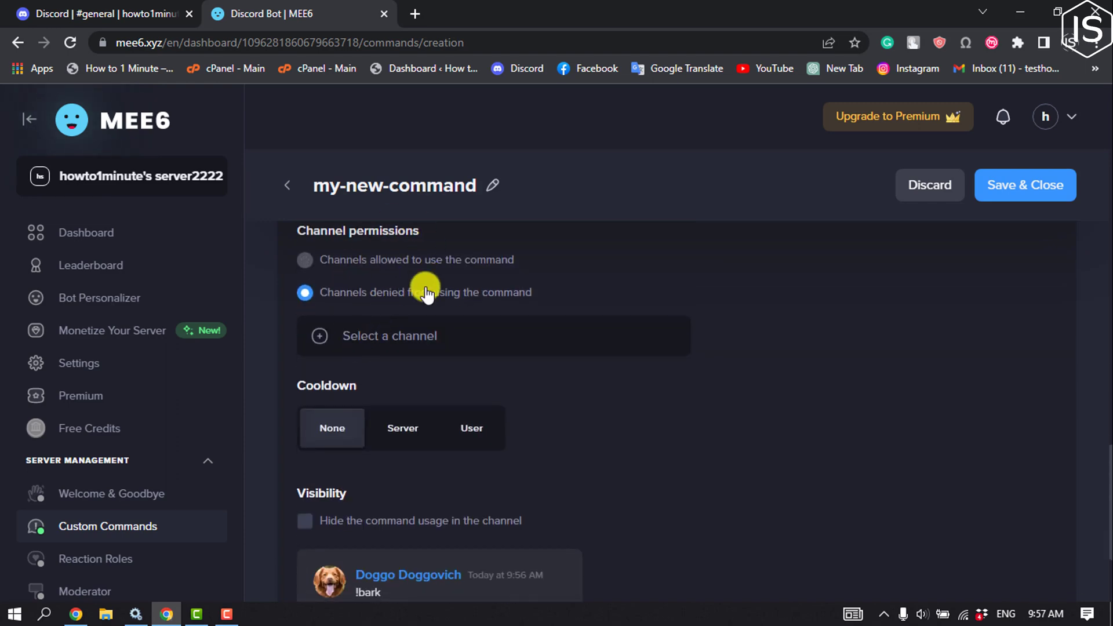
{"action": "scroll", "coordinate": [427, 294], "scroll_direction": "down", "scroll_amount": 3}
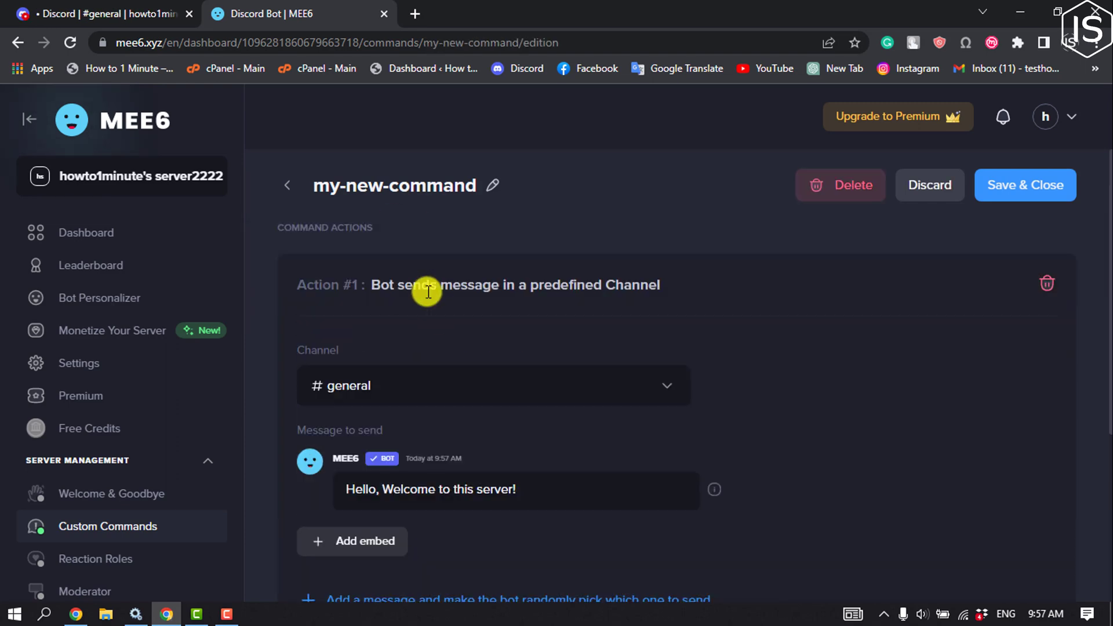
- Rename my-new-command to !hey and save it with Save & Close
{"action": "left_click", "coordinate": [493, 185]}
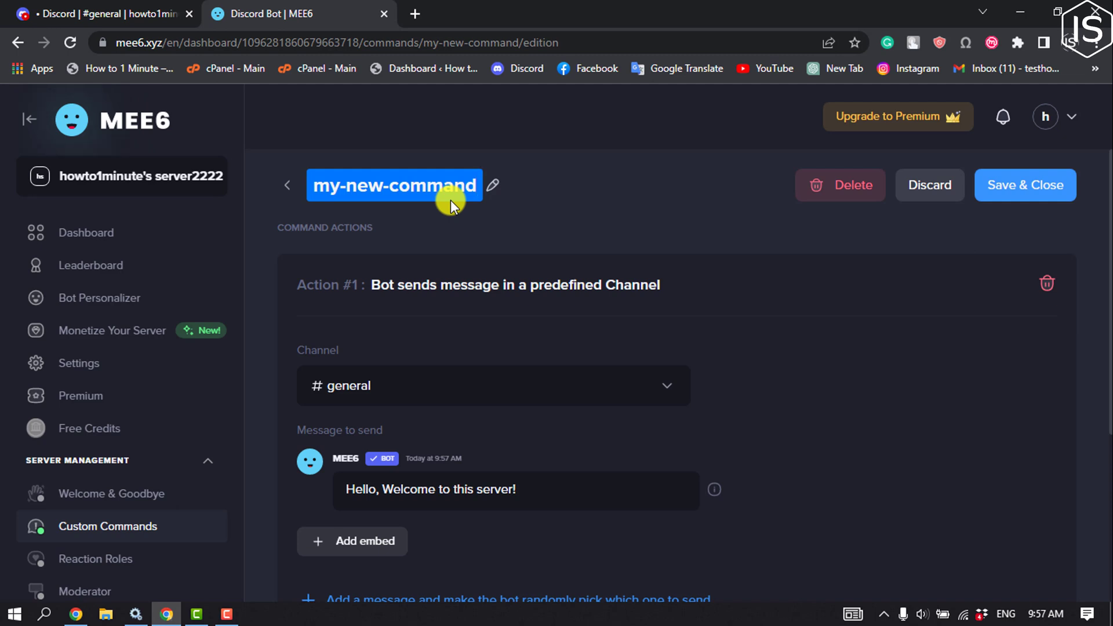
{"action": "type", "text": "!"}
{"action": "key", "text": "ctrl+z"}
{"action": "type", "text": "!hey"}
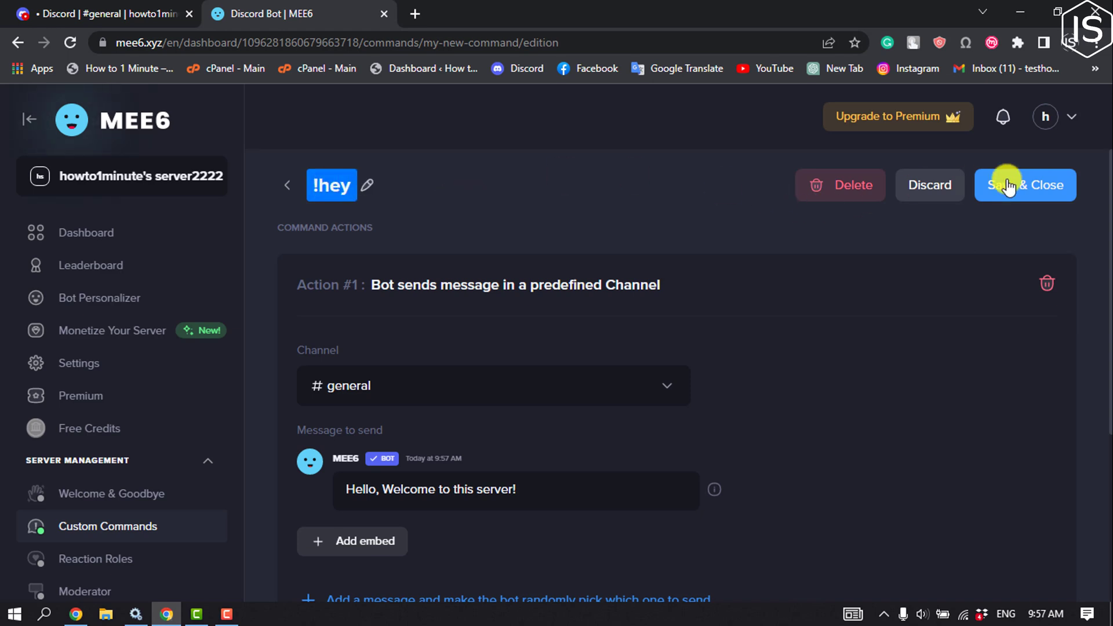
{"action": "left_click", "coordinate": [1034, 184]}
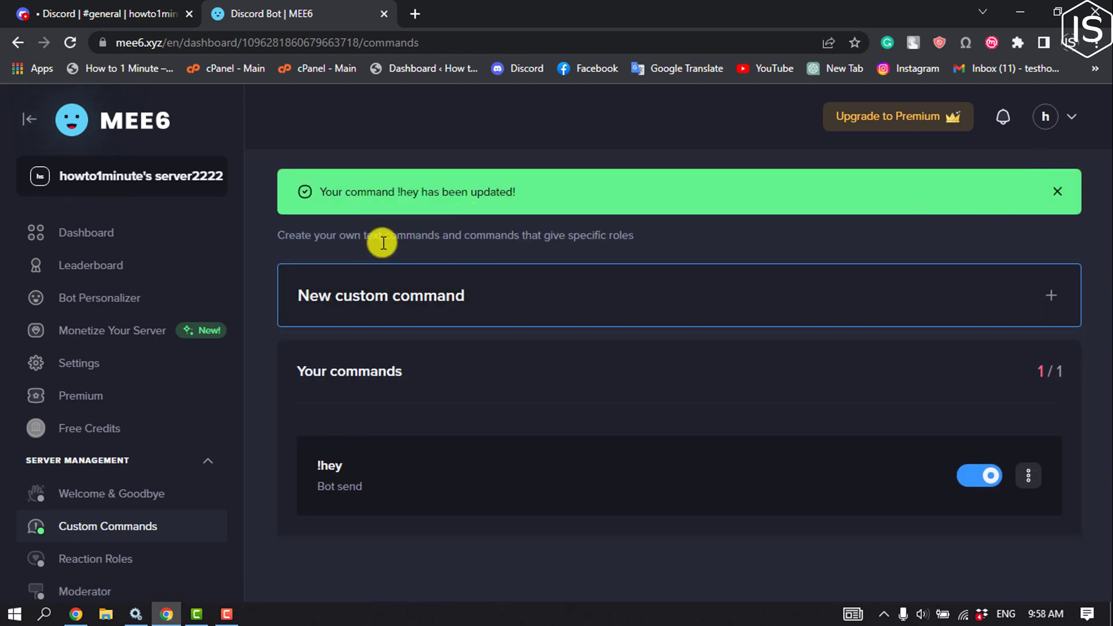
{"action": "left_click", "coordinate": [85, 7]}
- Send !hey in the server's #general and check MEE6 replies 'Hello, Welcome to this server!'
{"action": "left_click", "coordinate": [32, 214]}
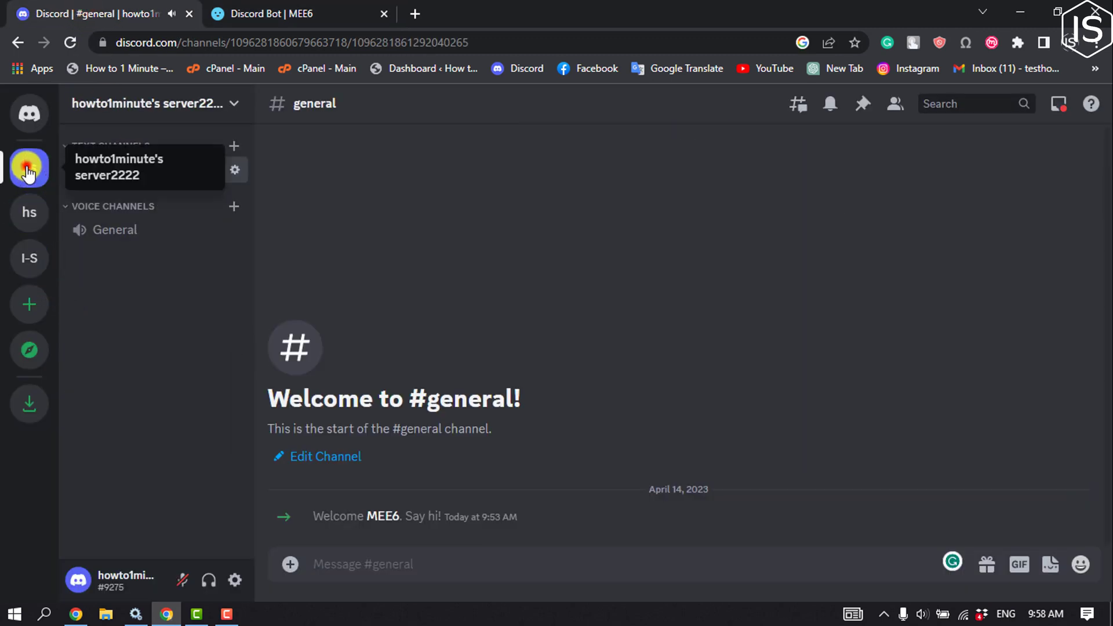
{"action": "left_click", "coordinate": [352, 564]}
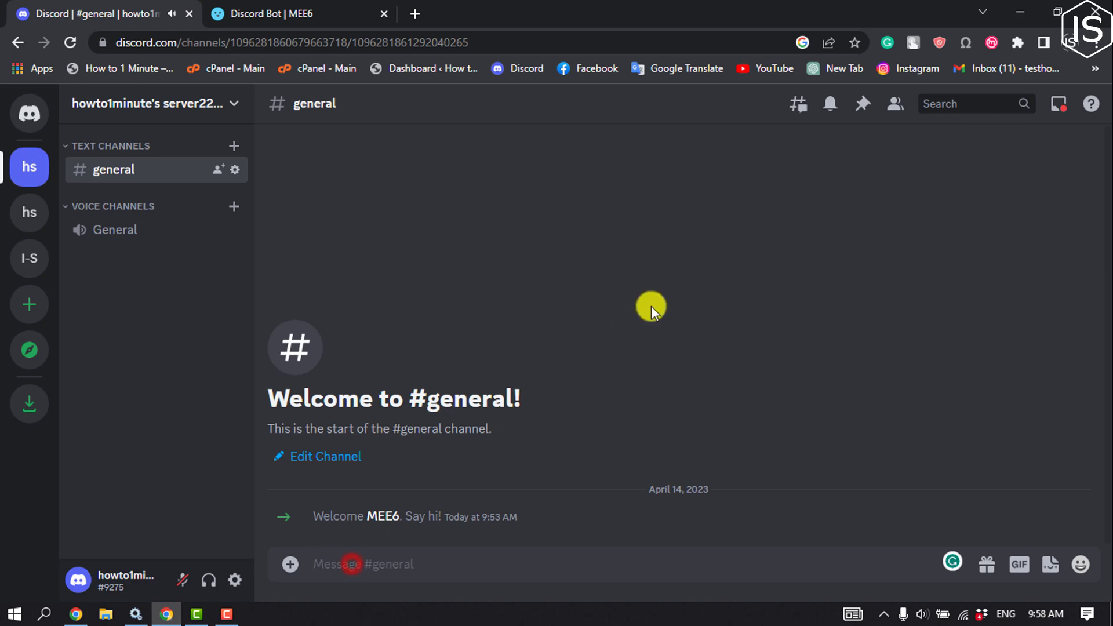
{"action": "type", "text": "!"}
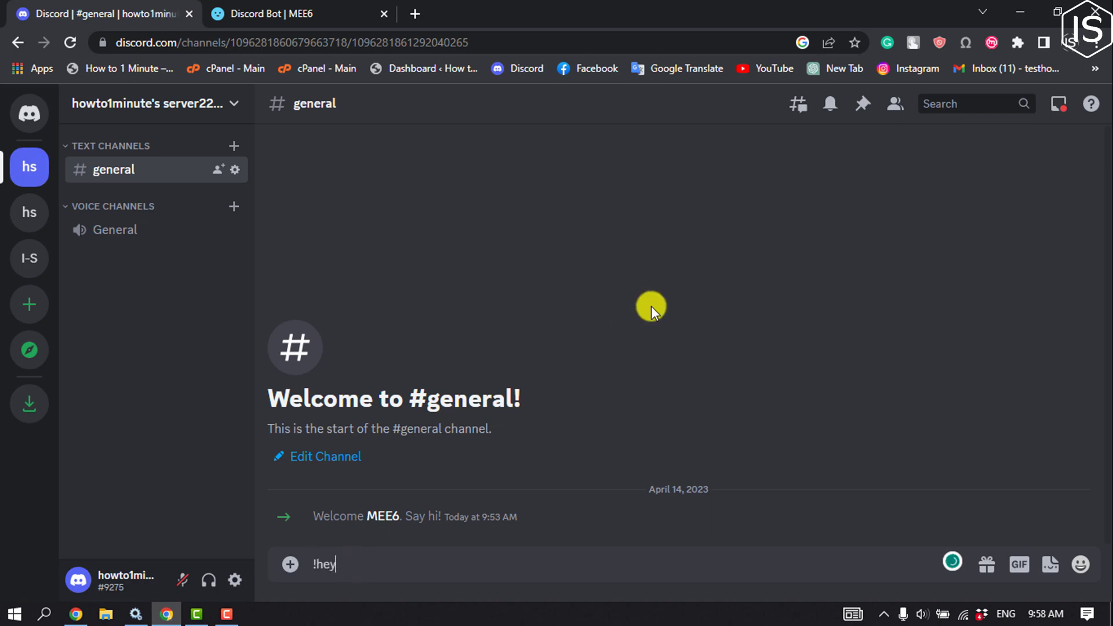
{"action": "type", "text": "hey"}
{"action": "key", "text": "Return"}
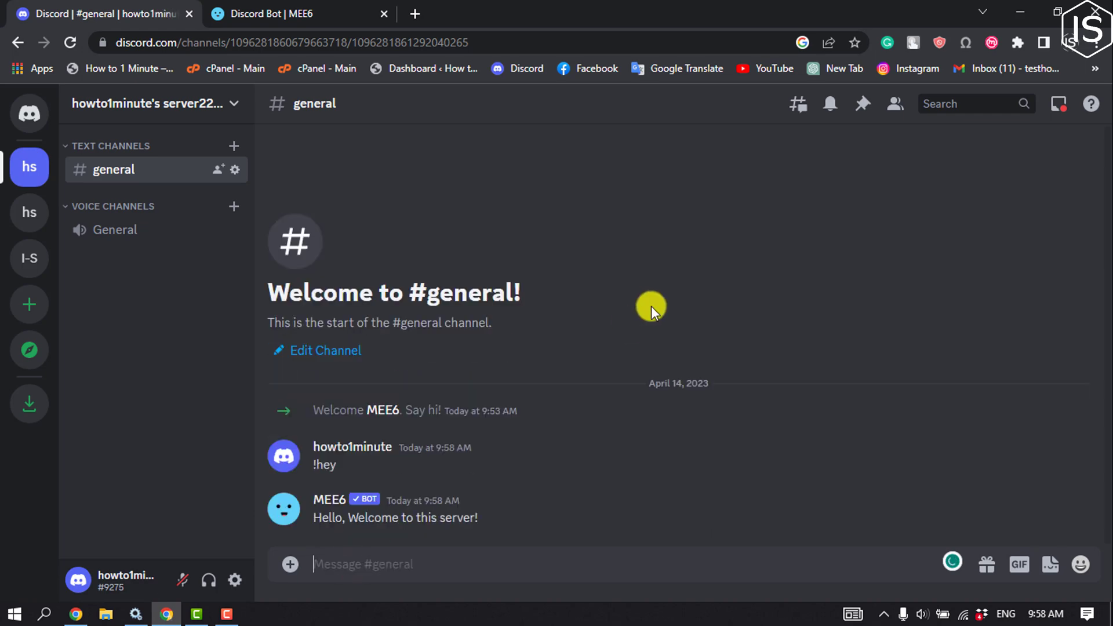
{"action": "left_click_drag", "start_coordinate": [486, 517], "coordinate": [318, 521]}
{"action": "left_click_drag", "start_coordinate": [391, 539], "coordinate": [470, 516]}
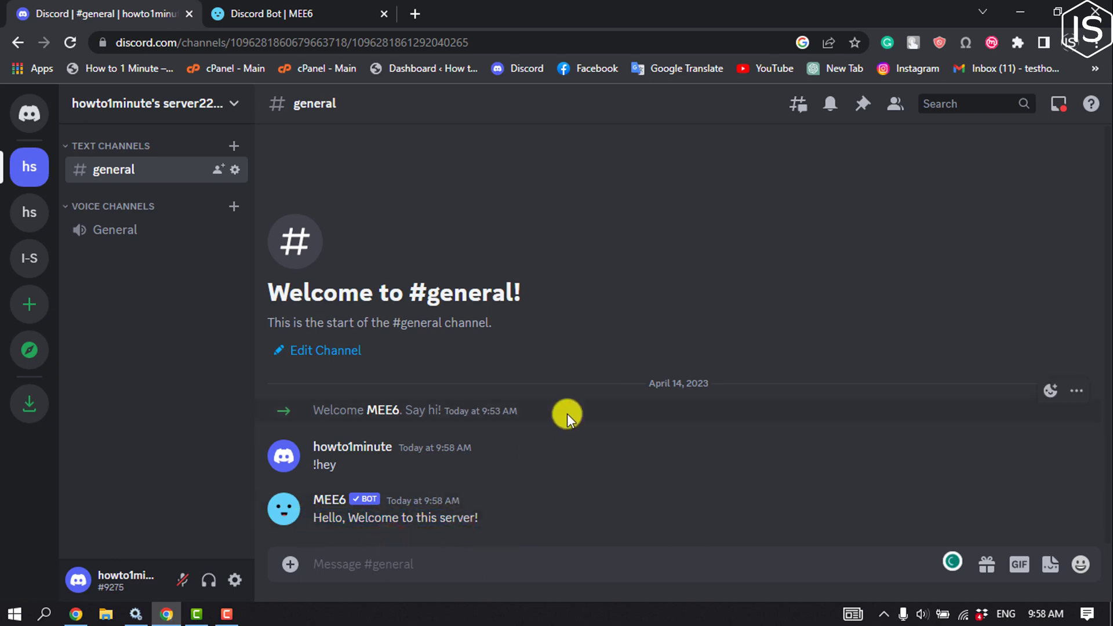